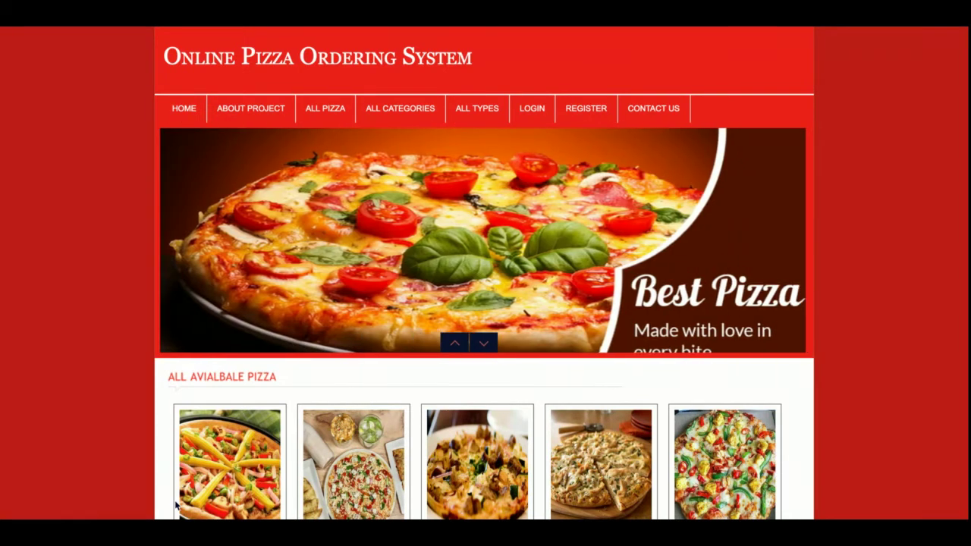
Browse the home page pizzas, viewing Lamb and Babycorn Pizza details, then return home.
scroll(176, 500, down, 3)
scroll(176, 500, up, 3)
scroll(176, 504, down, 3)
scroll(176, 505, up, 3)
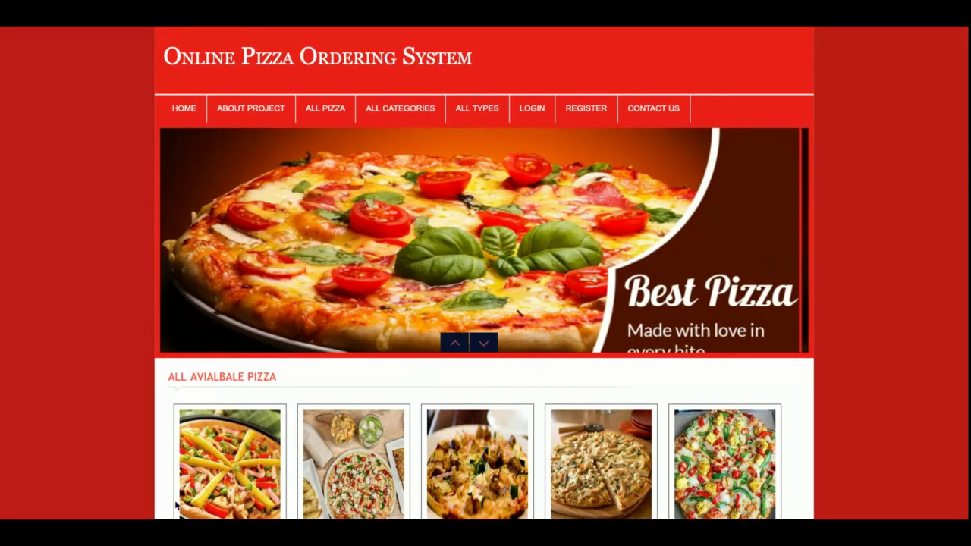
scroll(176, 501, down, 3)
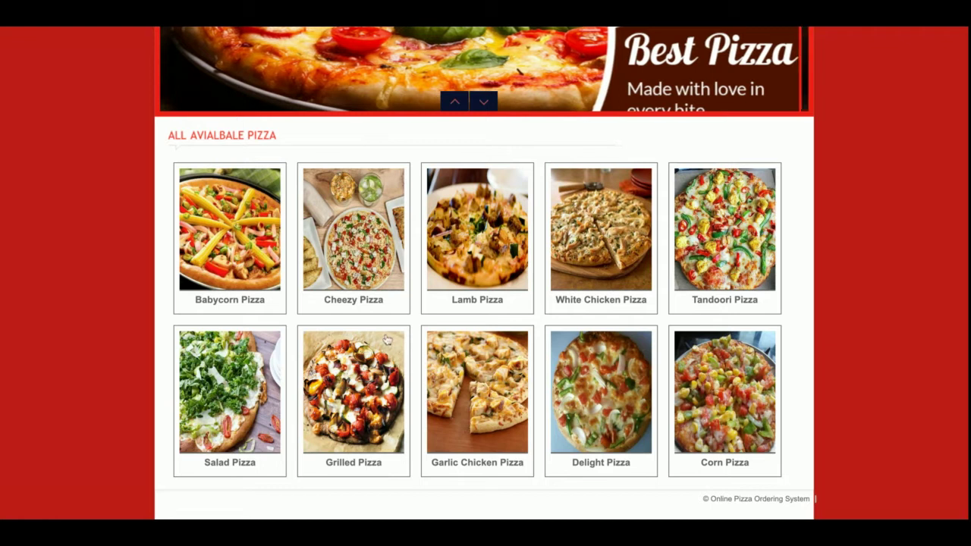
click(481, 255)
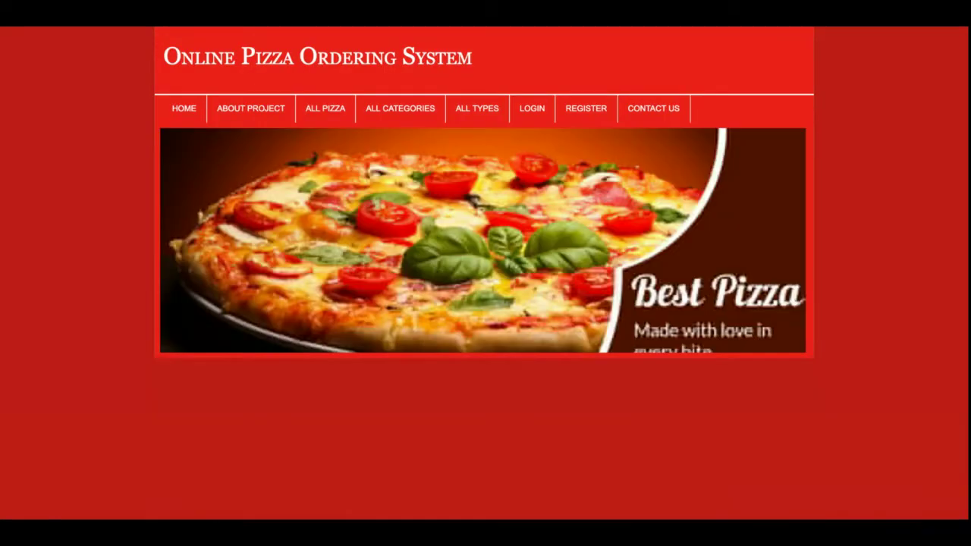
scroll(485, 303, down, 3)
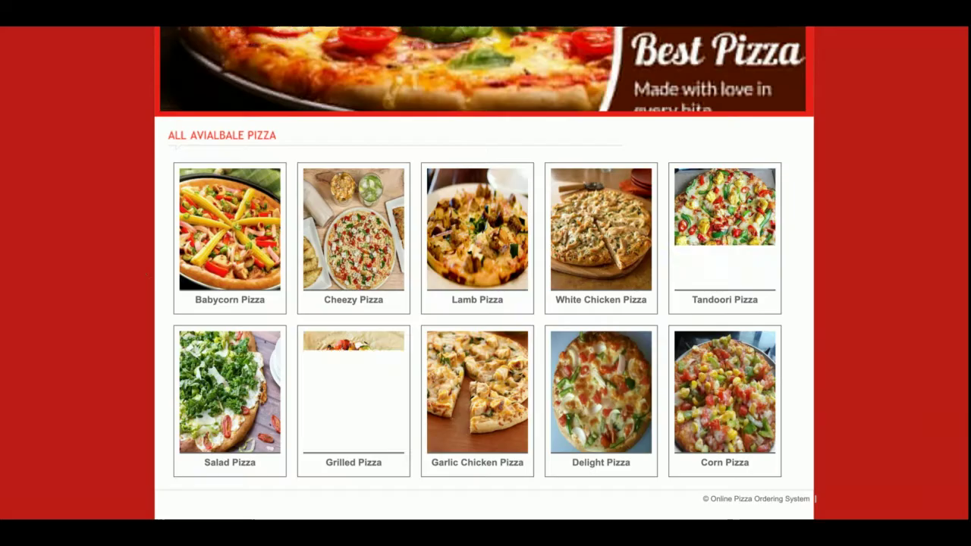
click(227, 220)
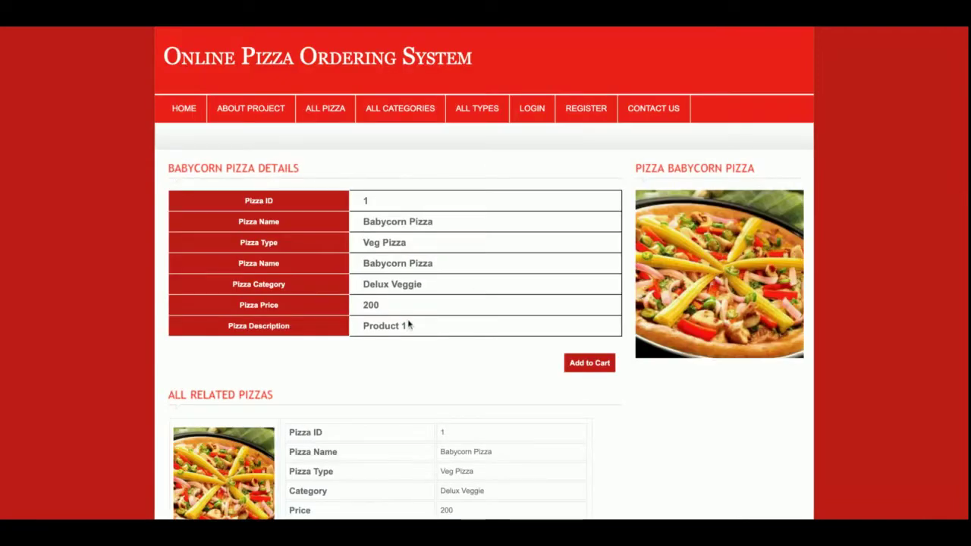
scroll(407, 323, down, 3)
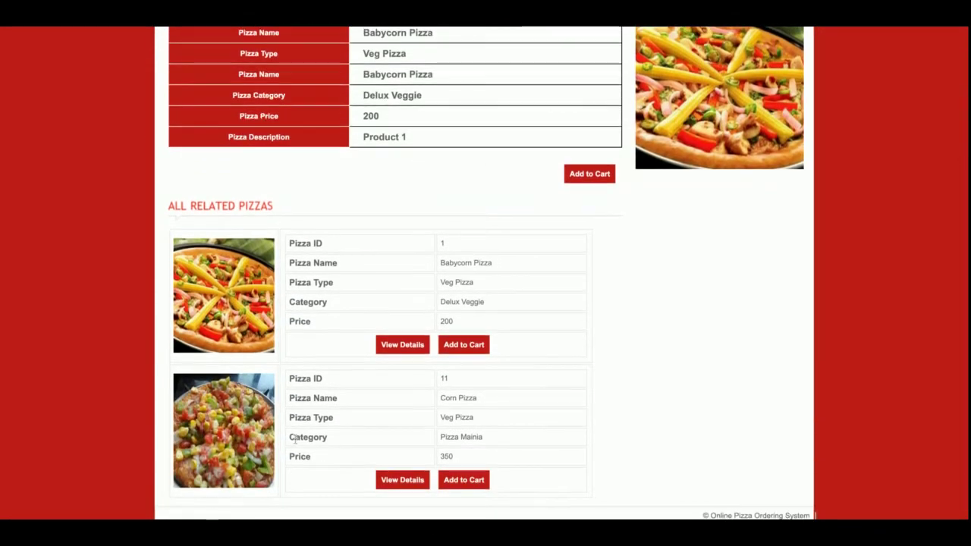
scroll(274, 410, up, 3)
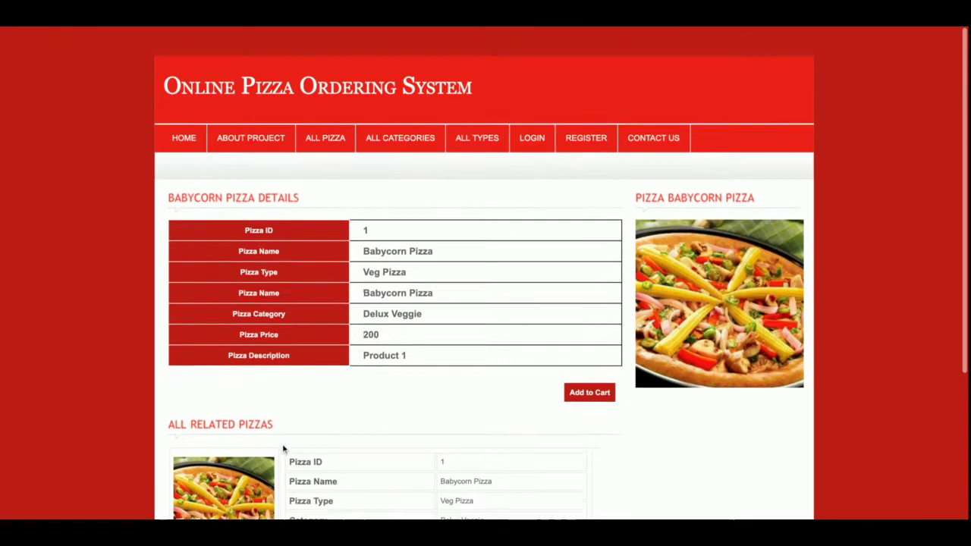
click(184, 109)
Look over the home page, then read the About Project page.
scroll(366, 305, down, 2)
scroll(367, 305, up, 2)
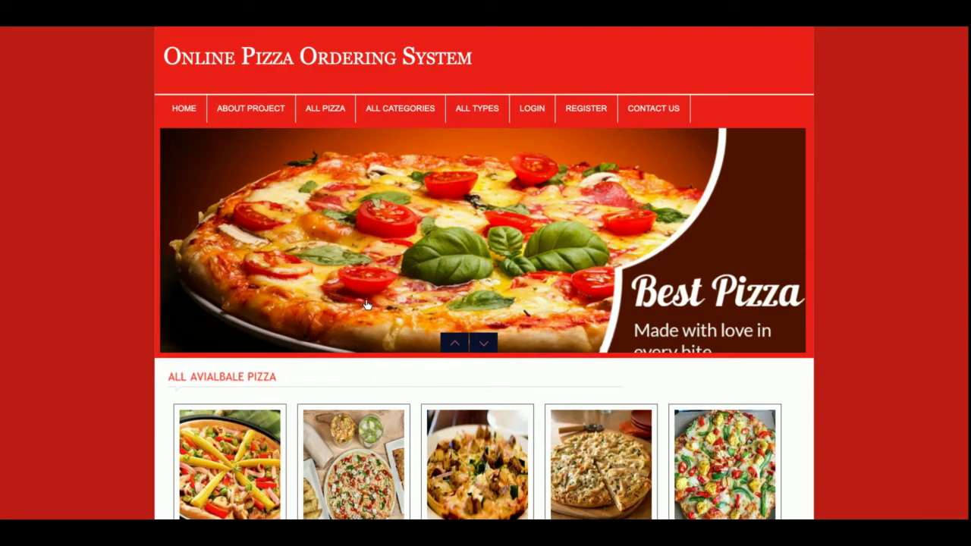
scroll(366, 302, down, 4)
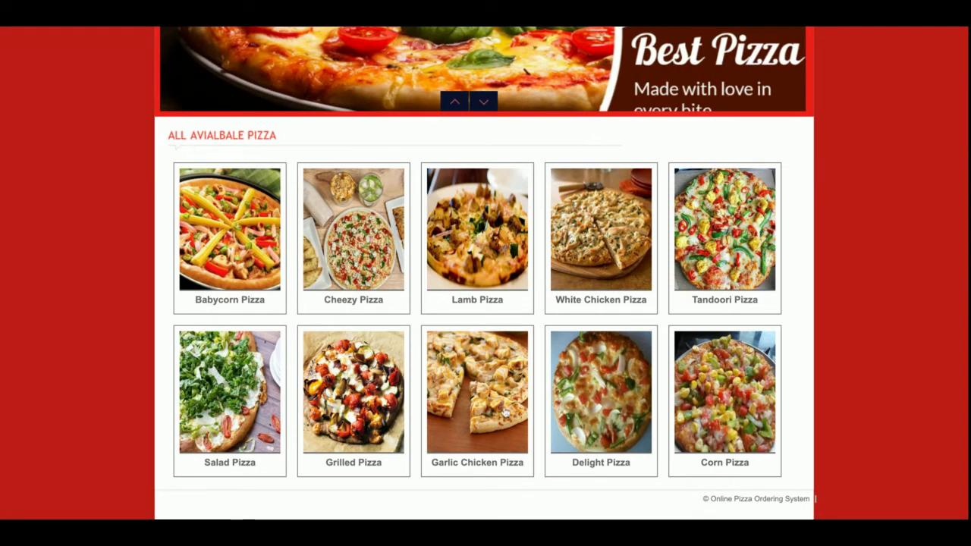
scroll(466, 508, up, 4)
scroll(466, 503, down, 1)
click(256, 107)
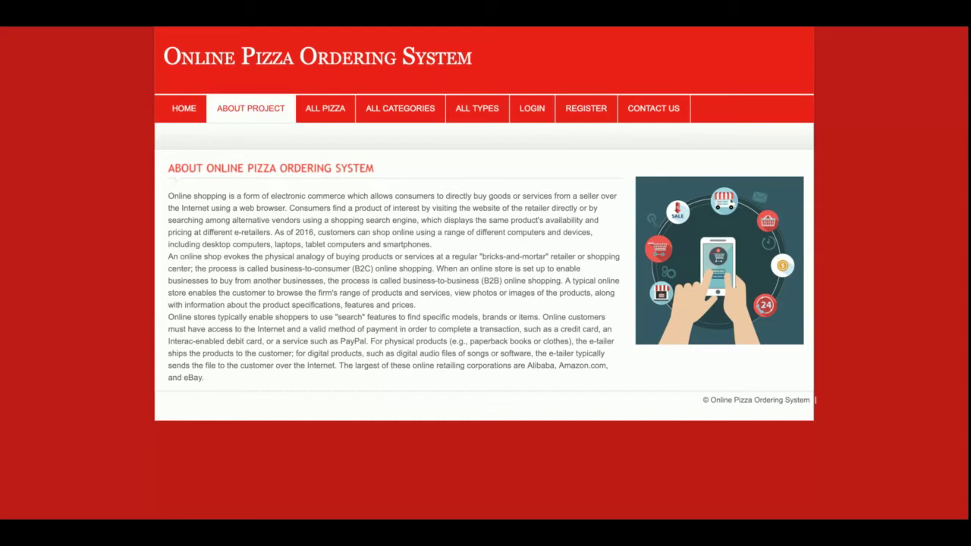
Try adding Lamb Pizza from All Pizza, hit the login prompt, and return to All Pizza.
click(321, 112)
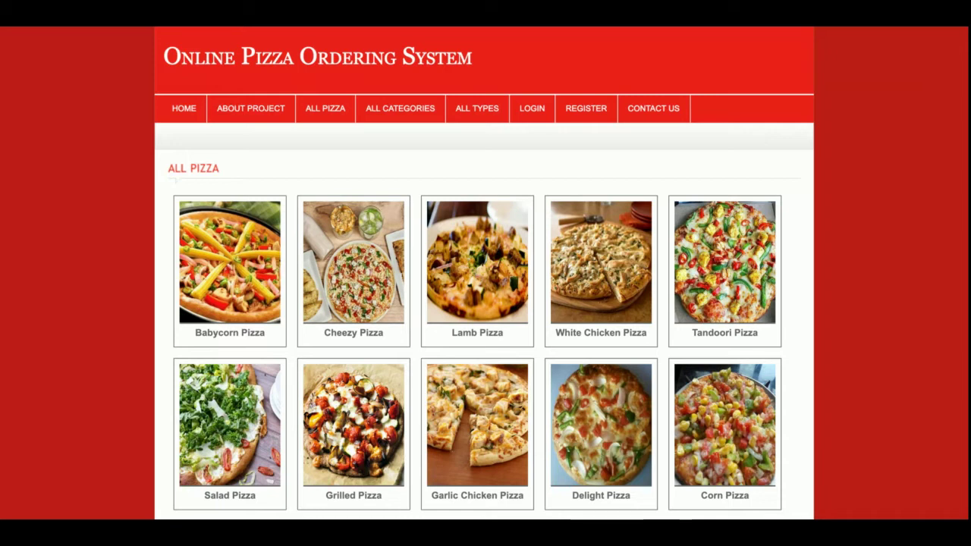
click(504, 284)
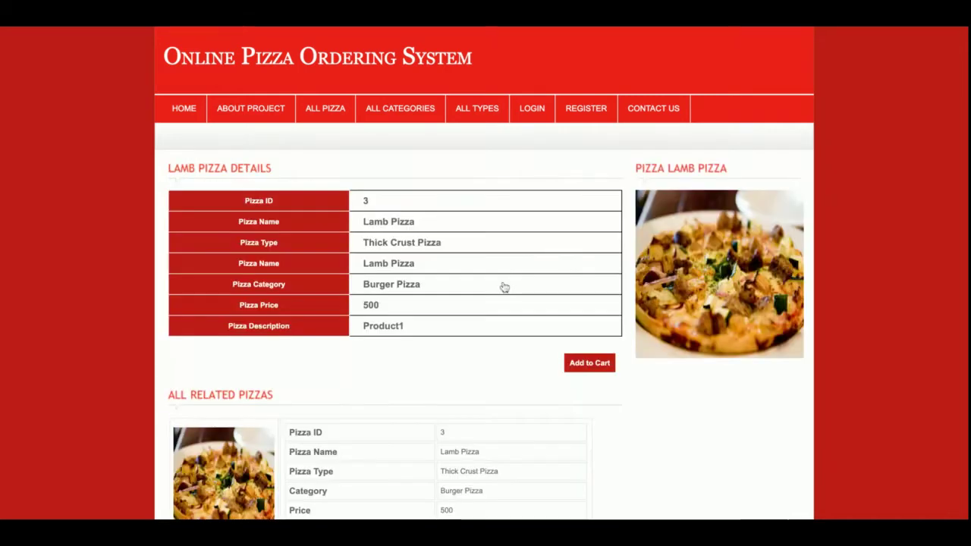
click(589, 363)
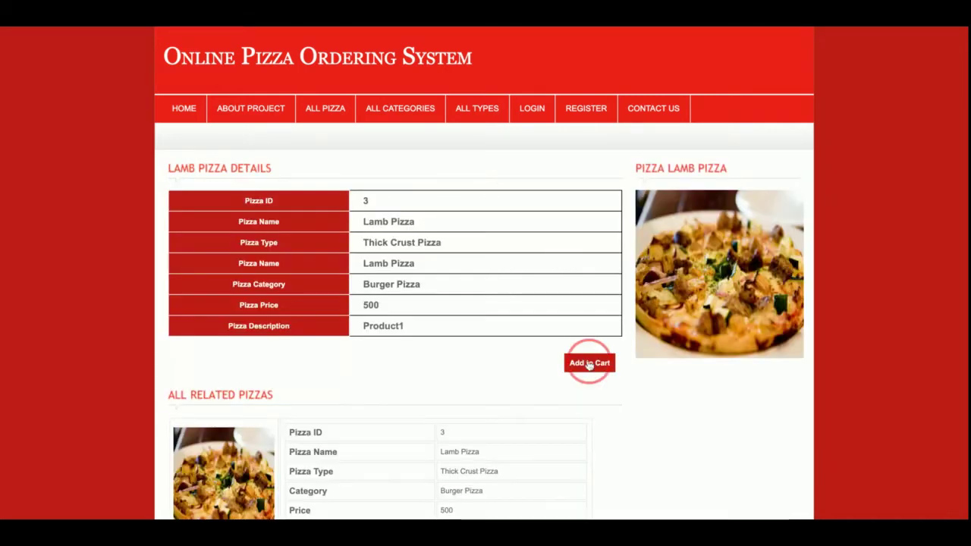
click(337, 116)
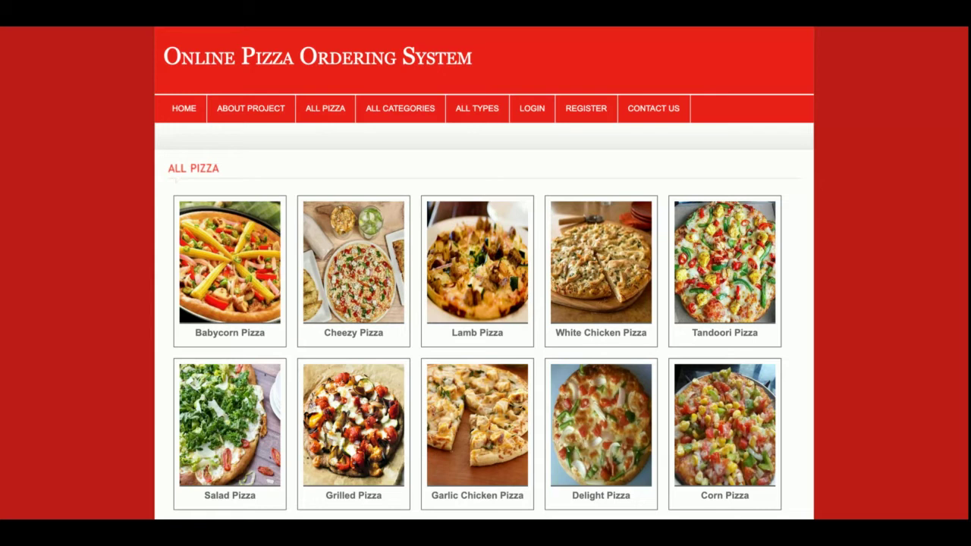
Browse All Categories and the Farm House category, view All Types, then go to the login page.
click(335, 116)
scroll(283, 303, down, 2)
click(392, 77)
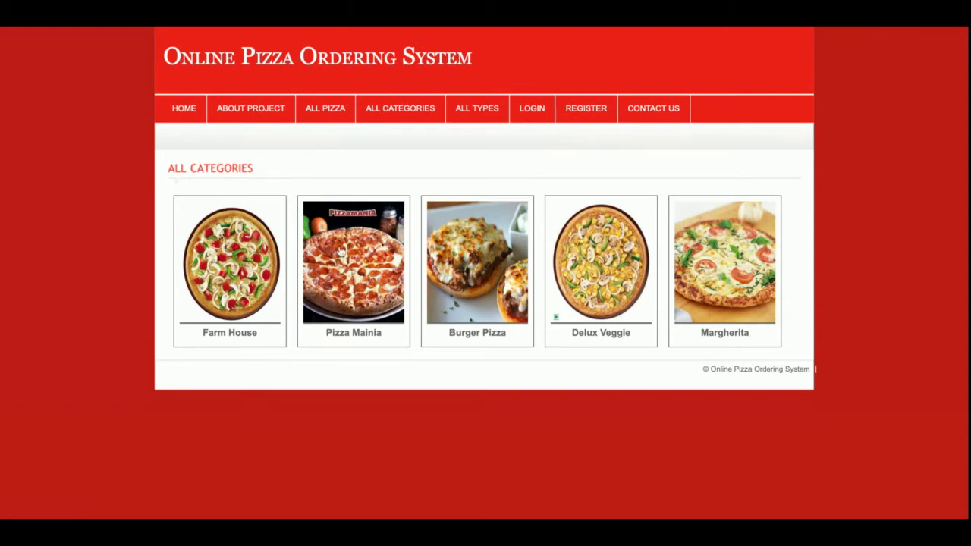
click(241, 279)
key(alt+Left)
click(485, 119)
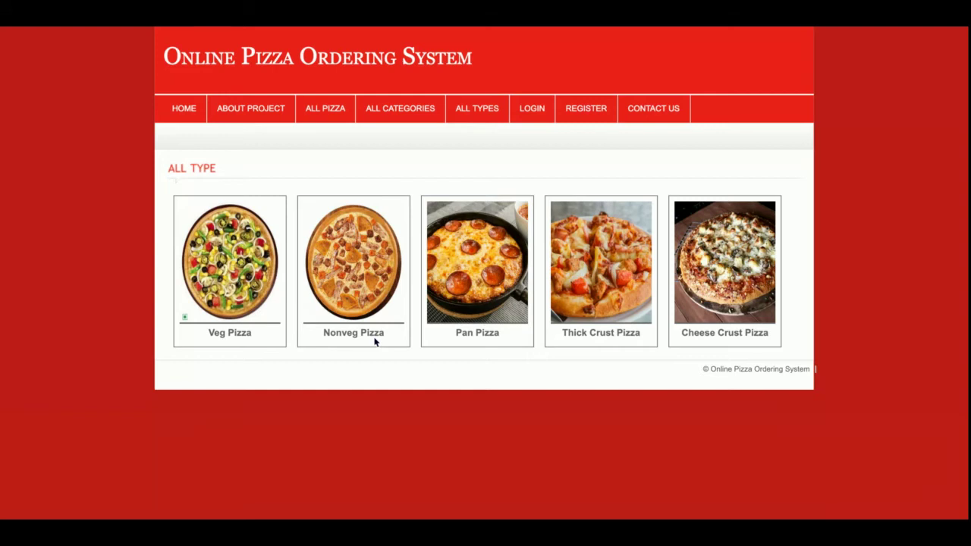
click(532, 108)
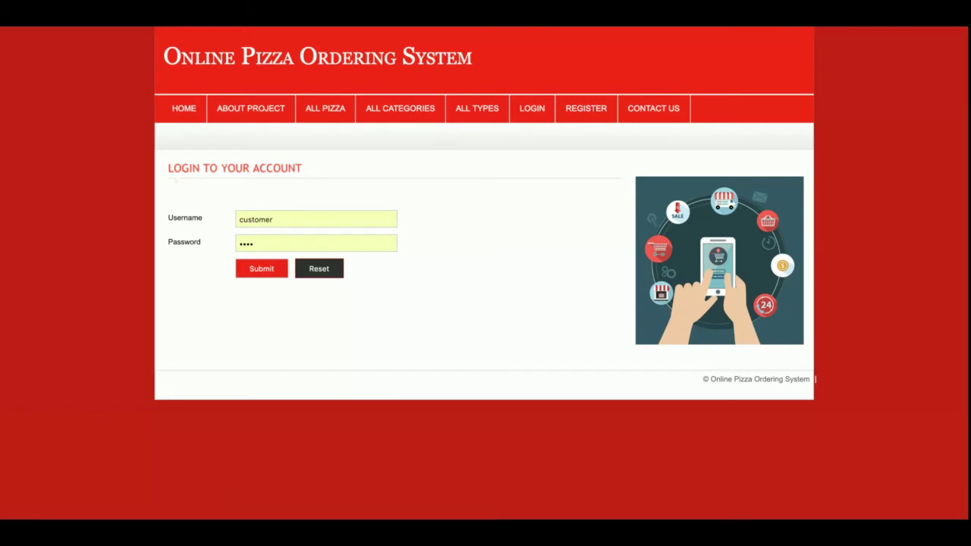
Look over the Register and Contact Us pages, then log in with the autofilled credentials.
click(569, 116)
scroll(488, 271, down, 1)
scroll(488, 271, up, 1)
click(654, 112)
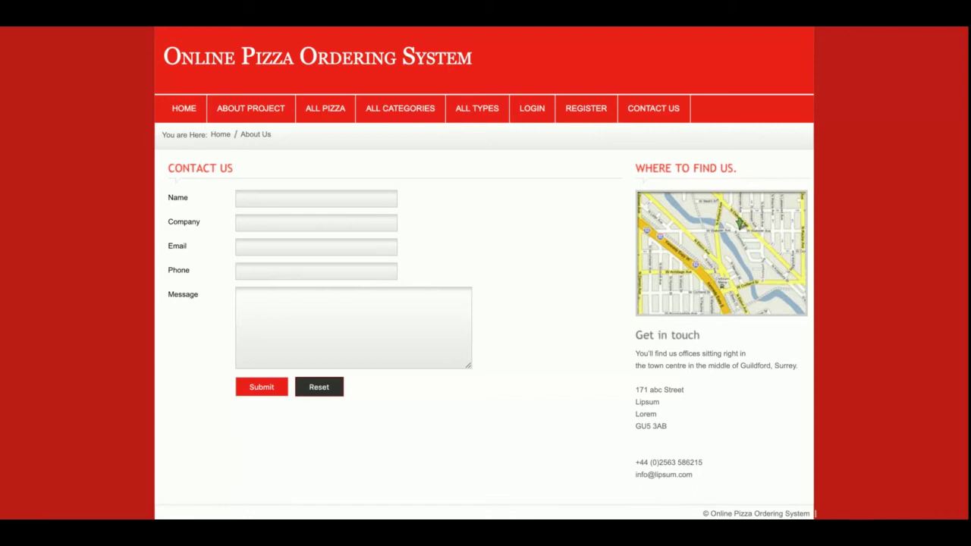
click(529, 108)
click(263, 270)
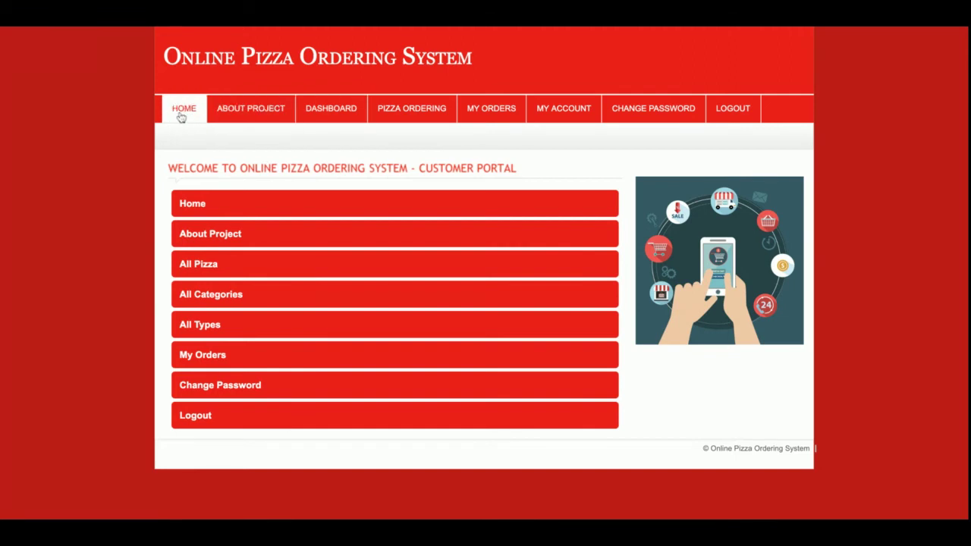
Visit the customer's My Orders, Profile and Change Password pages.
mouse_move(409, 114)
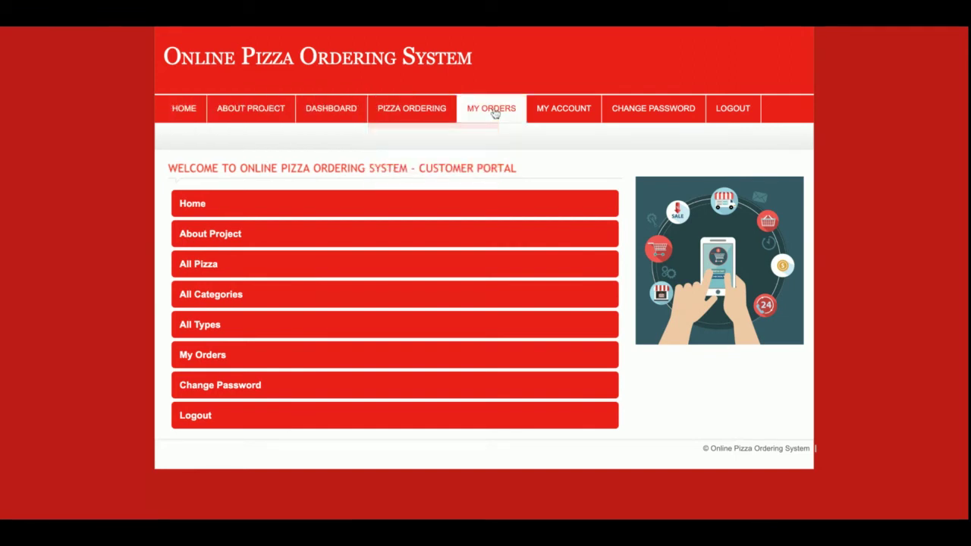
click(493, 112)
click(568, 110)
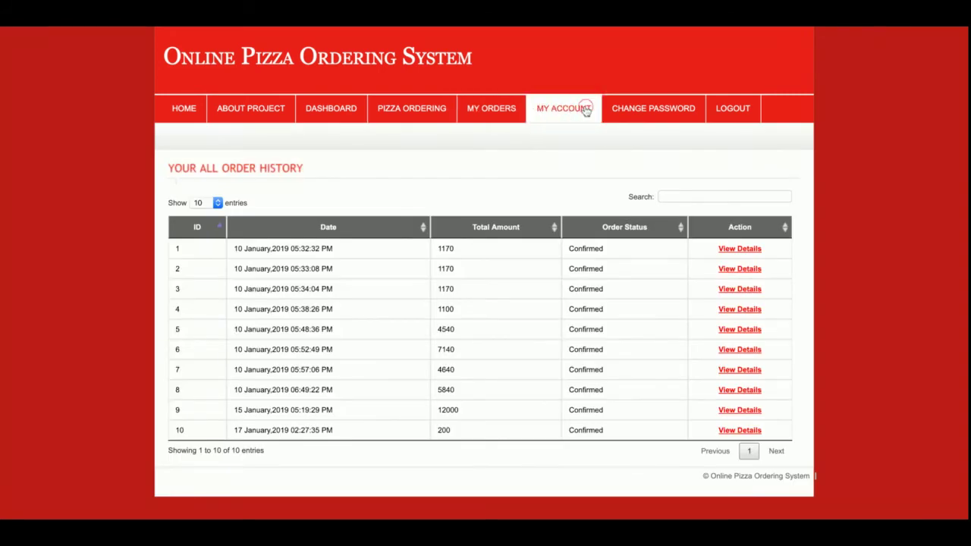
click(645, 111)
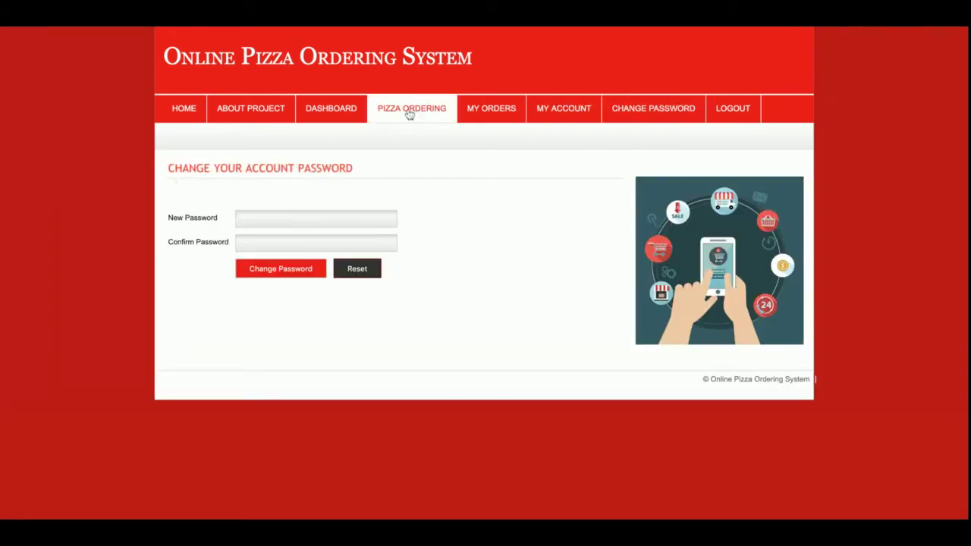
Add one Lamb Pizza to the cart from the All Pizza grid.
mouse_move(410, 114)
click(408, 133)
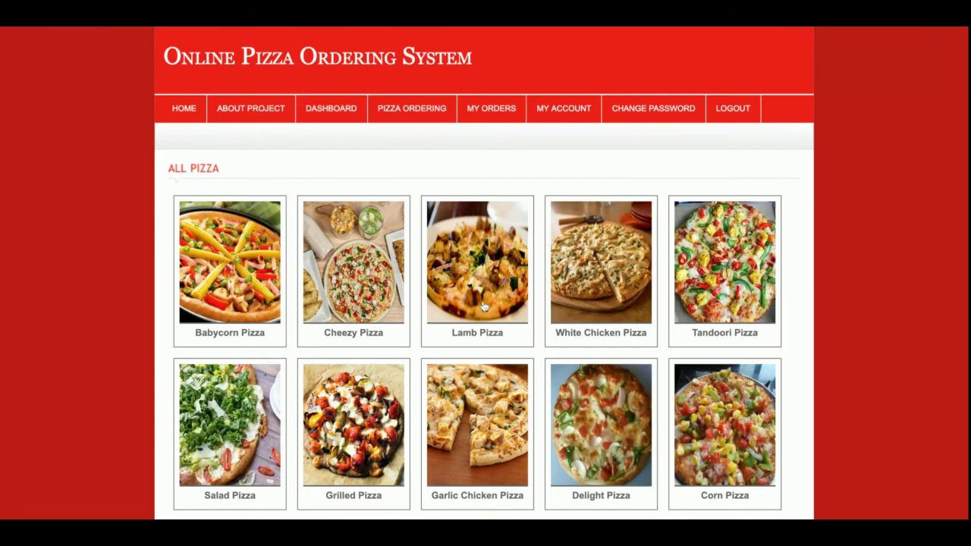
click(484, 305)
click(597, 365)
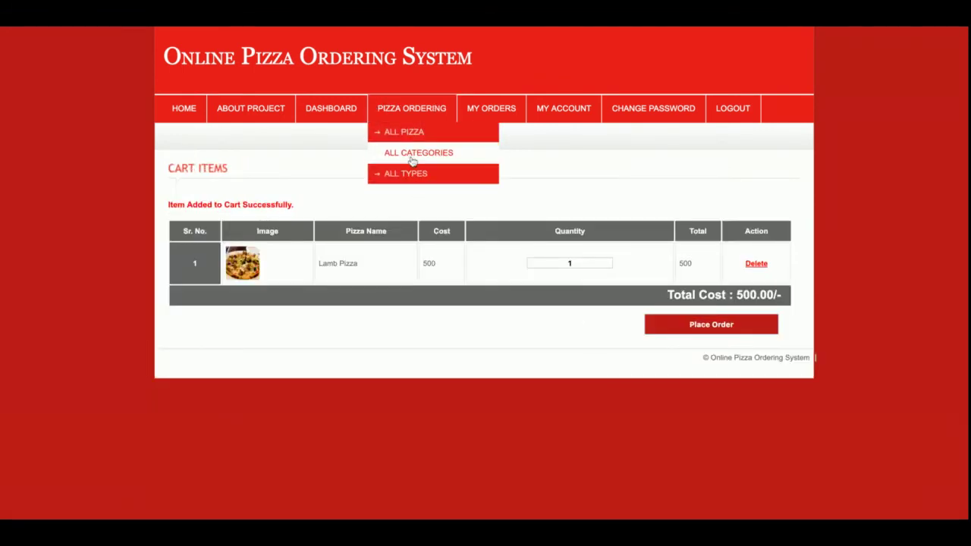
Add Salad Pizza, Tandoori Pizza and Garlic Chicken Pizza to the cart, one at a time from All Pizza.
click(408, 133)
click(250, 398)
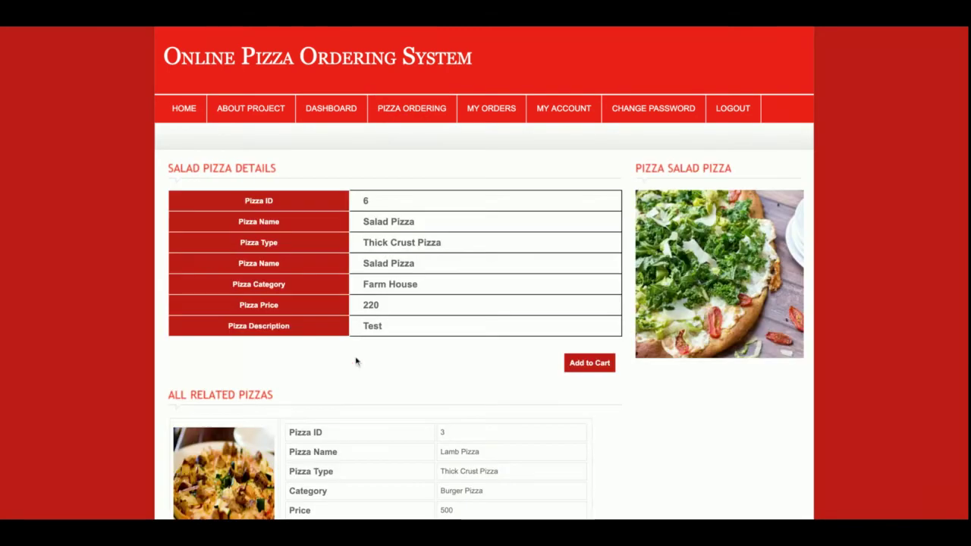
click(606, 363)
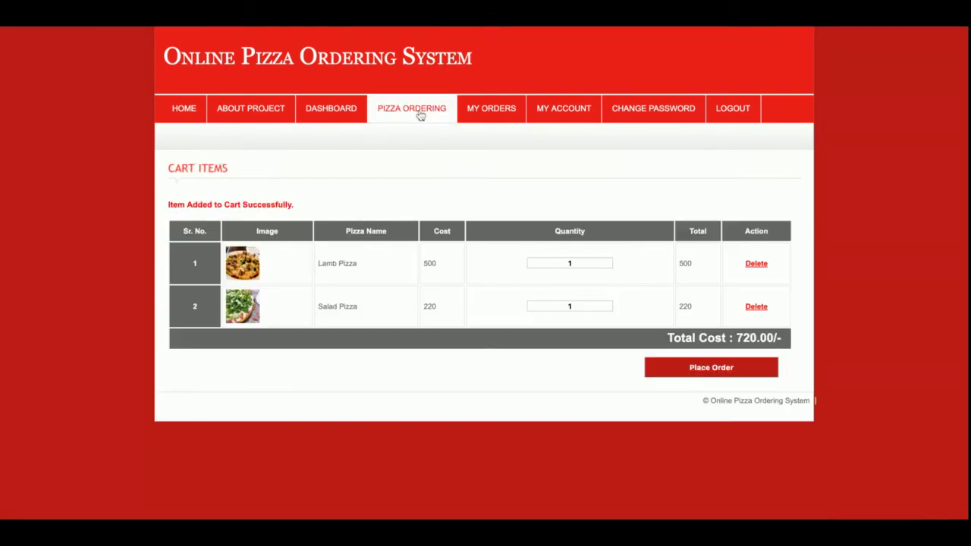
mouse_move(420, 108)
click(414, 138)
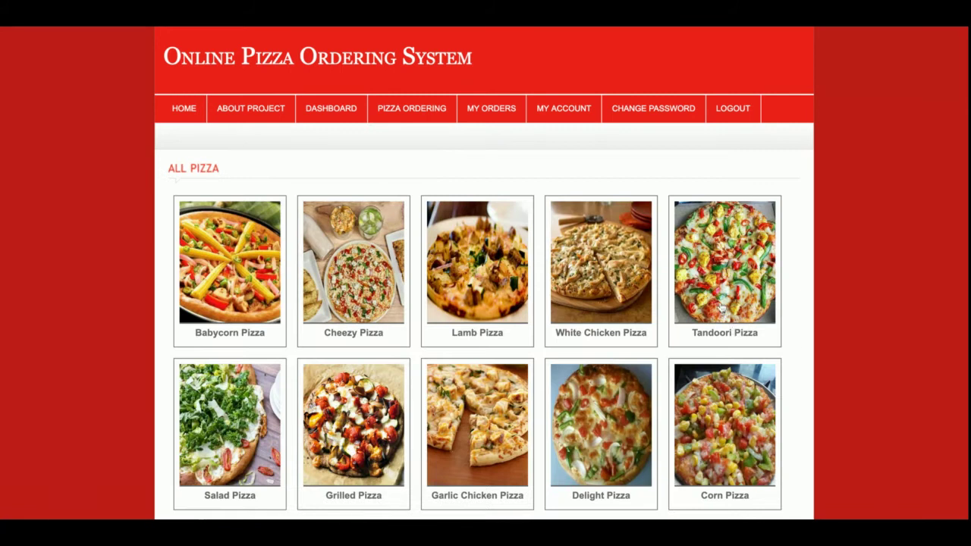
click(710, 311)
click(589, 363)
mouse_move(413, 111)
click(412, 130)
click(454, 414)
click(578, 366)
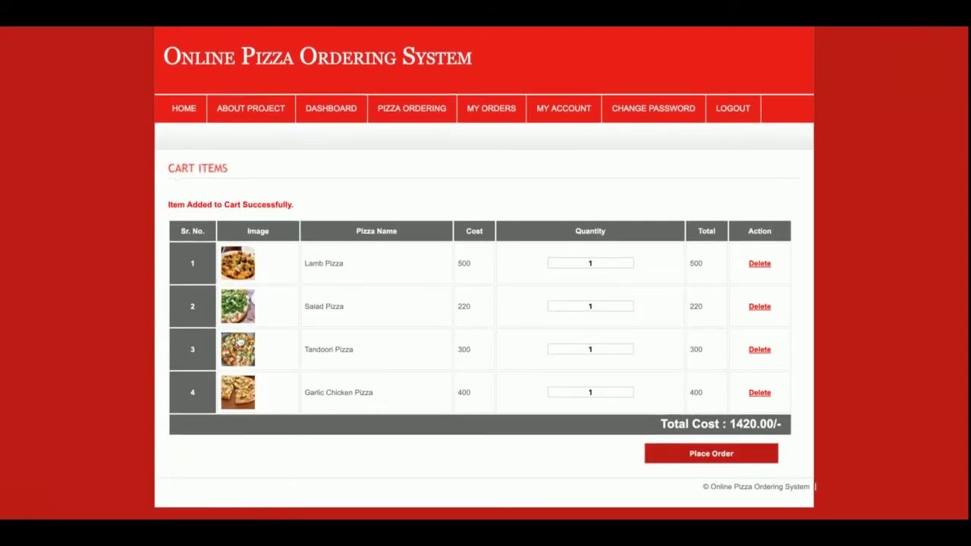
Set quantities to 3 Lamb, 2 Salad and 2 Tandoori, then place the 2940.00 order.
double_click(611, 263)
text(3)
click(611, 306)
double_click(611, 306)
text(2)
double_click(610, 348)
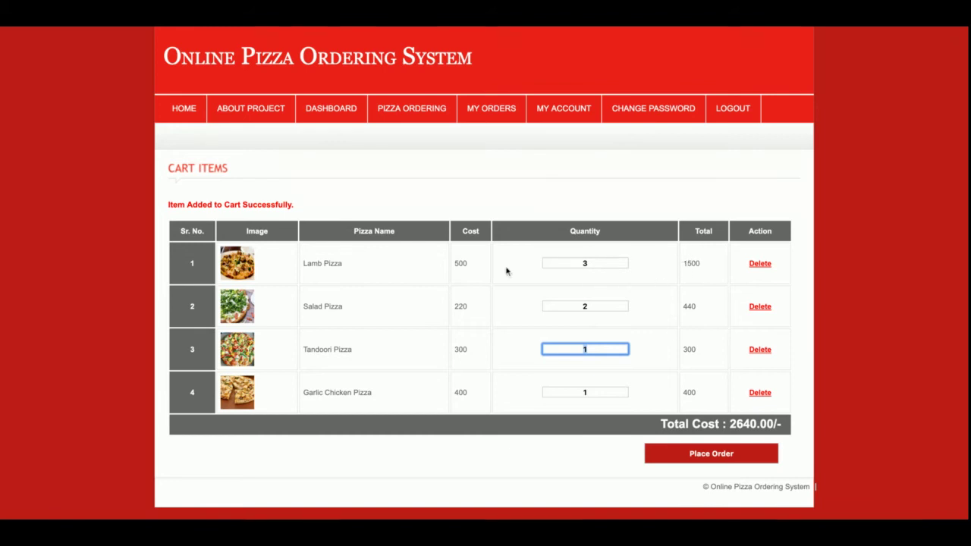
text(2)
click(642, 386)
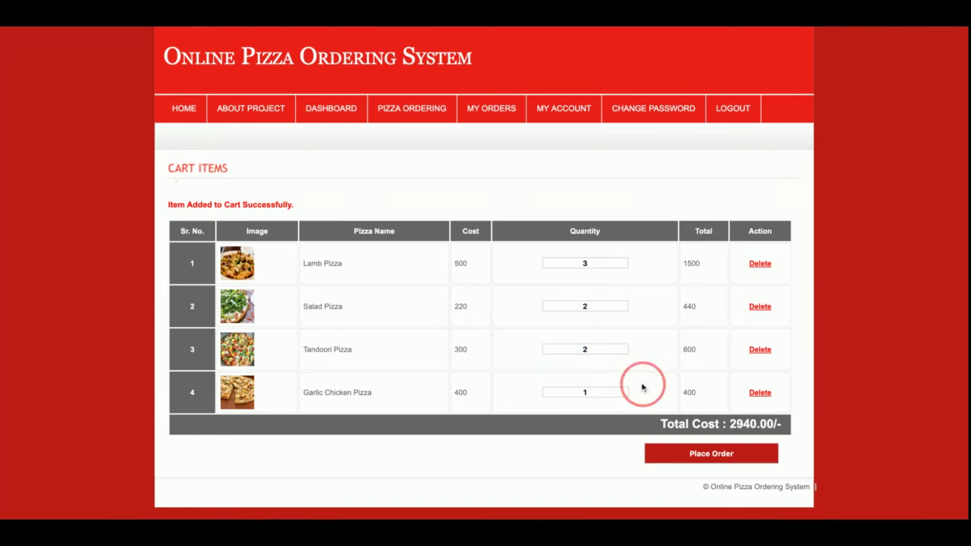
double_click(741, 426)
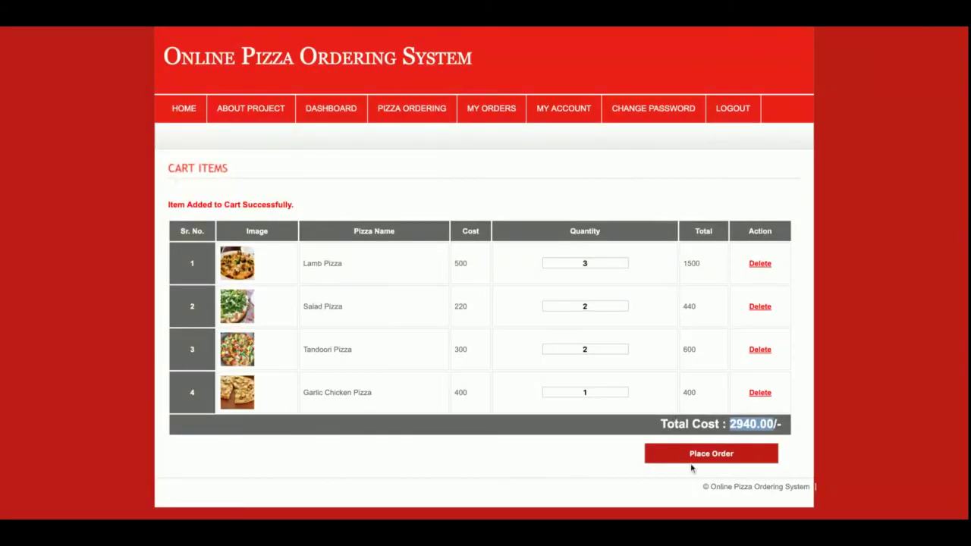
click(711, 457)
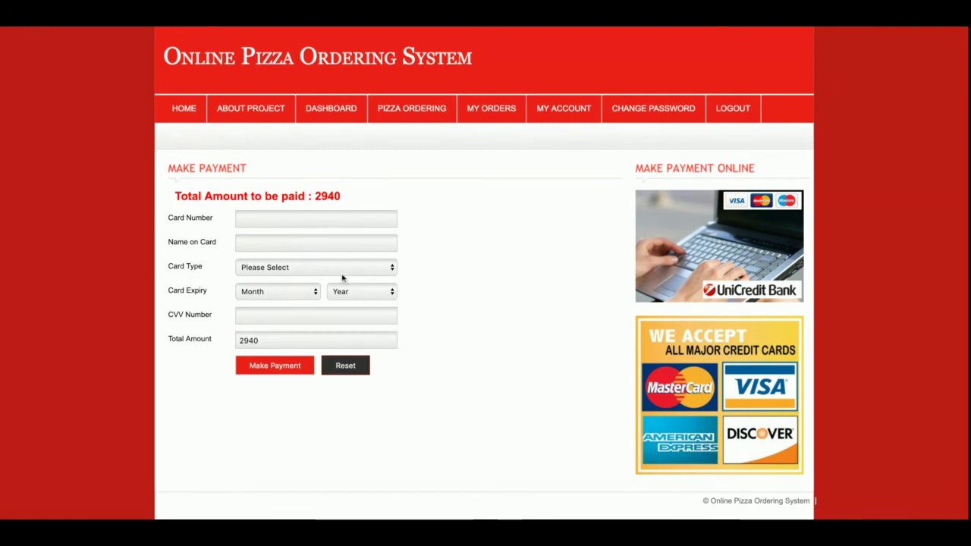
Enter the card number and the cardholder's name on the payment form.
click(341, 220)
text(987589345)
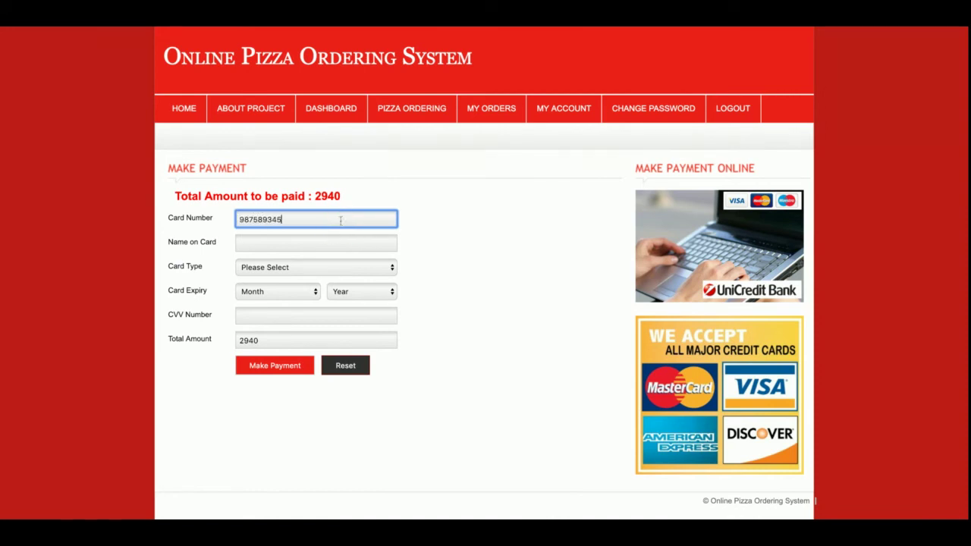
click(327, 244)
Choose Visa Card, set expiry April 2020, enter the CVV and submit the payment.
click(350, 271)
key(Down)
click(286, 294)
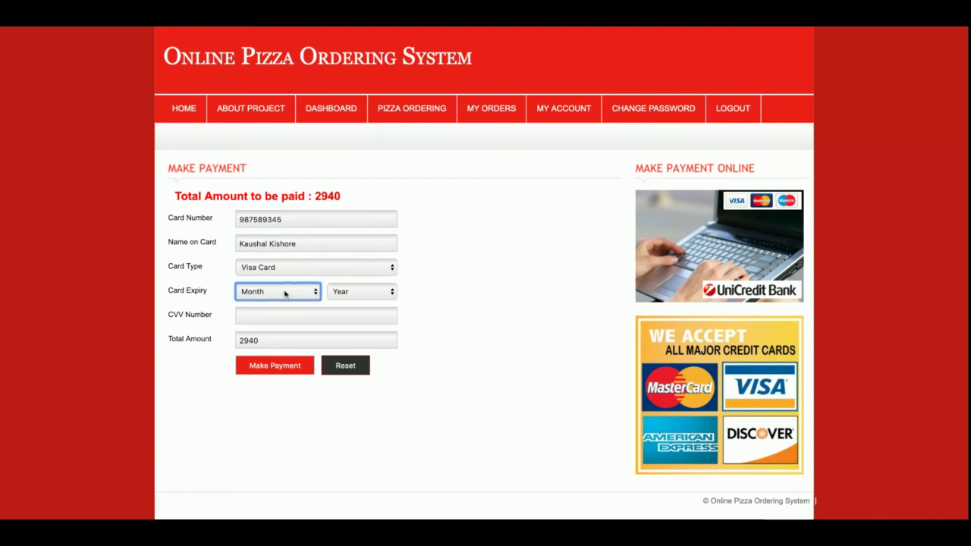
key(a)
click(352, 291)
key(Down)
click(288, 314)
text(12)
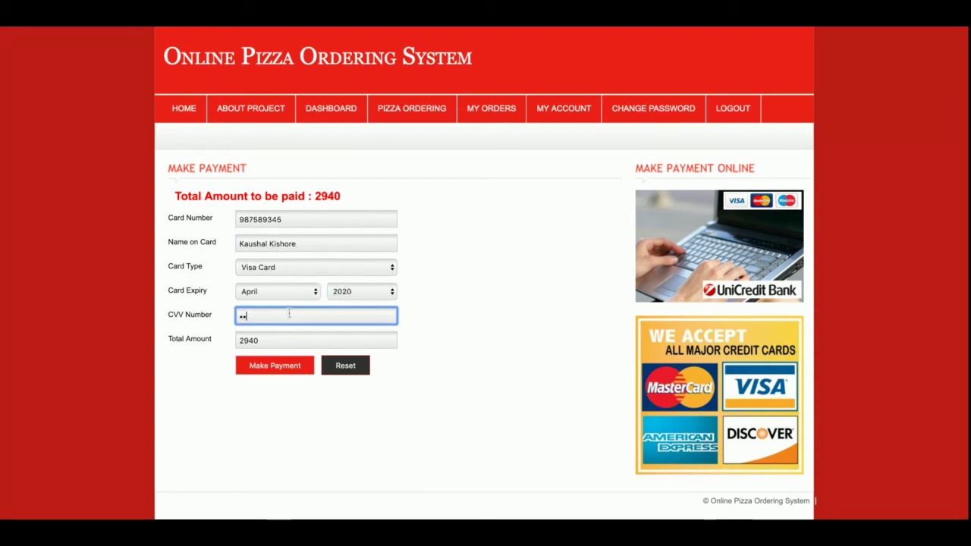
text(3)
click(276, 365)
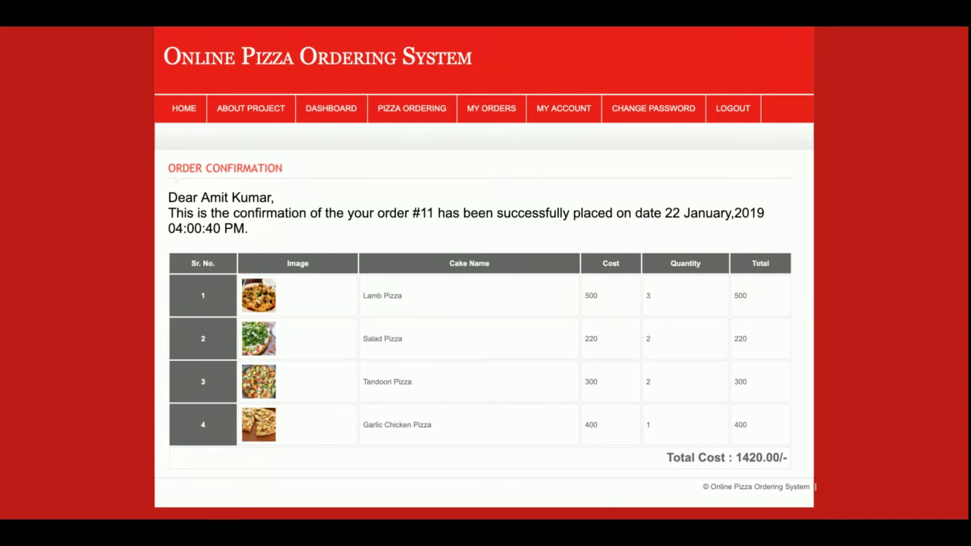
View the newest order #11 on page 2 of My Orders, then go to Change Password.
click(492, 115)
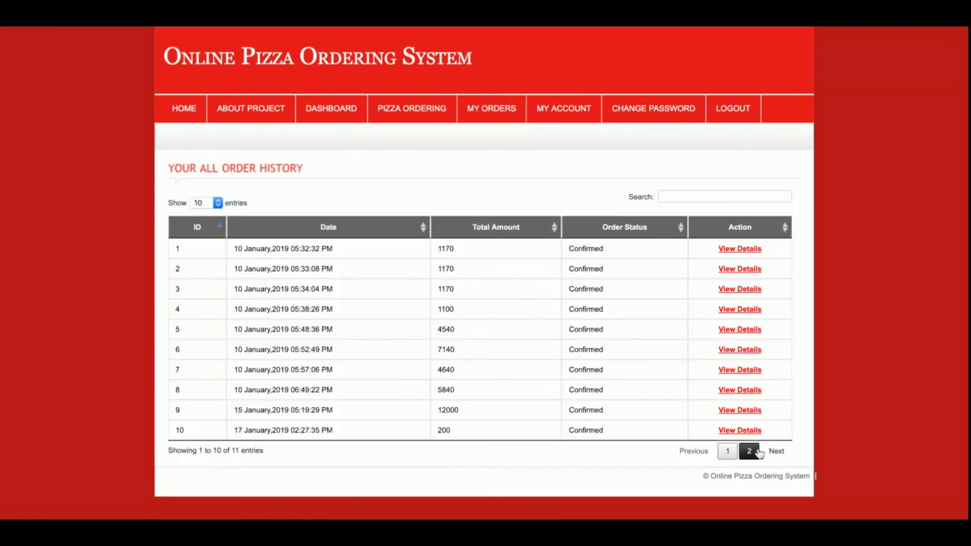
click(751, 452)
click(740, 251)
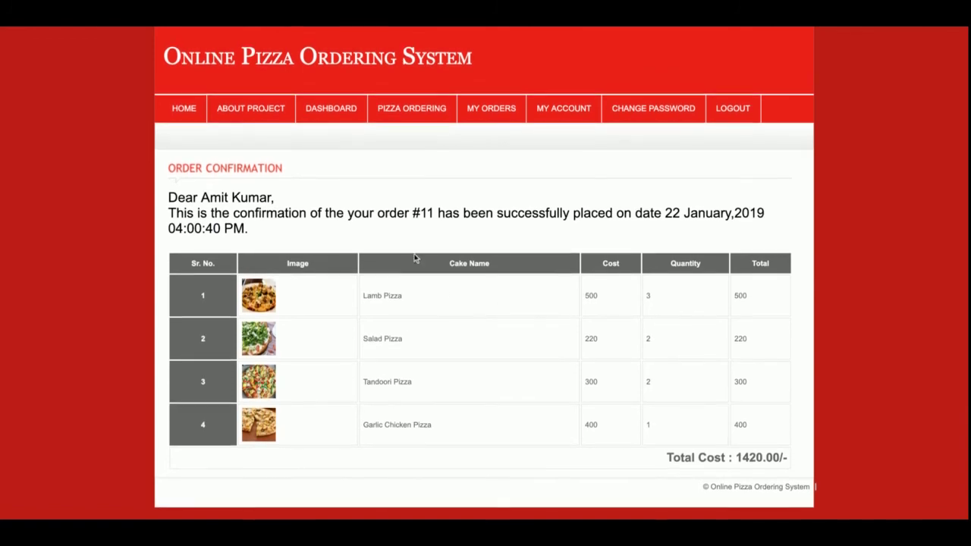
click(672, 115)
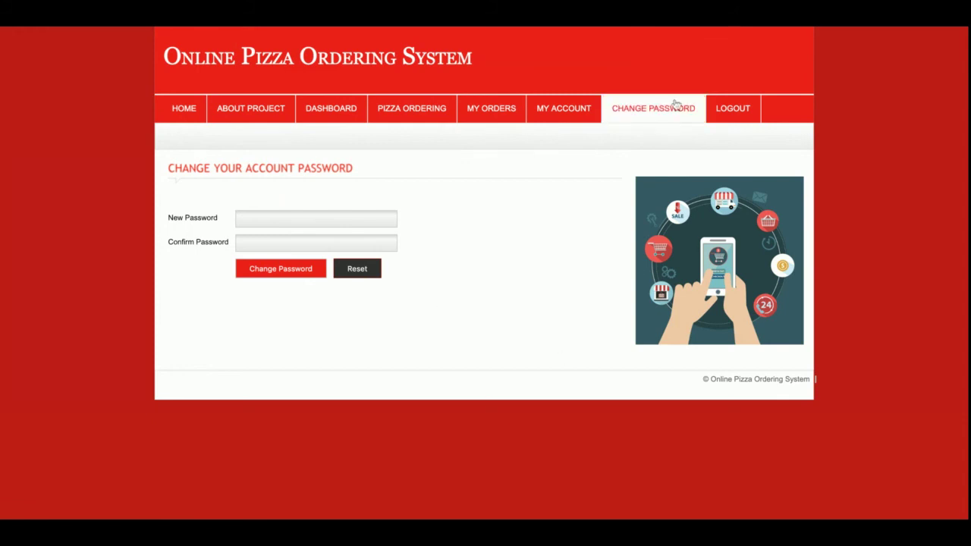
Log out via the nav bar and return to the Best Pizza home page.
click(721, 105)
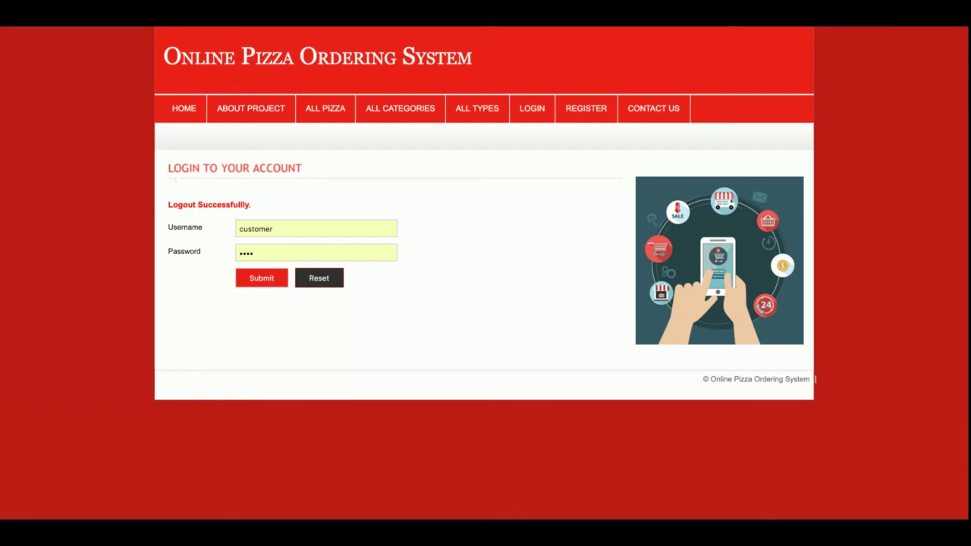
click(193, 111)
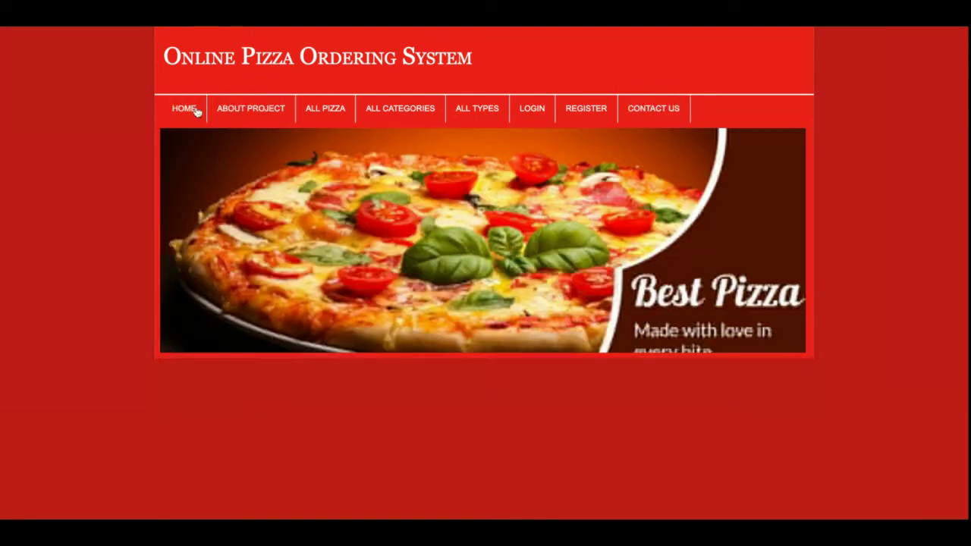